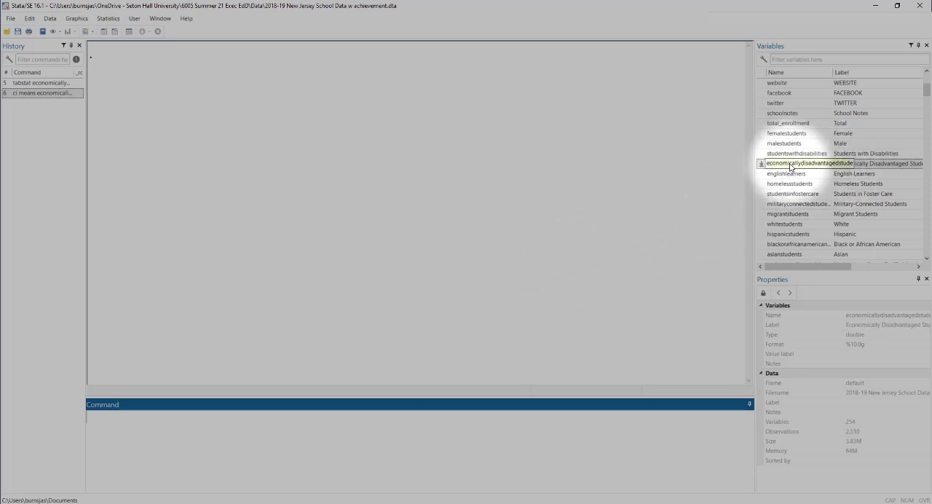
Start a tabstat command on the variable economicallydisadvantagedstude
click(770, 166)
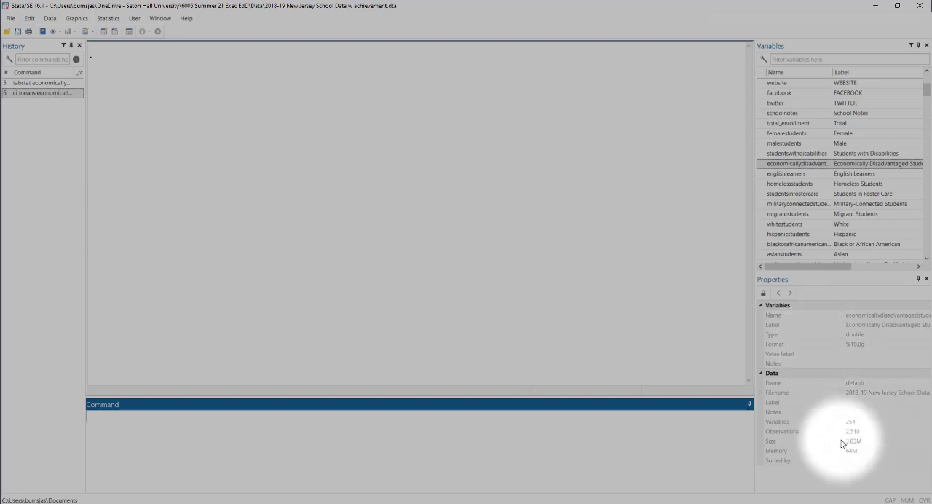
click(413, 437)
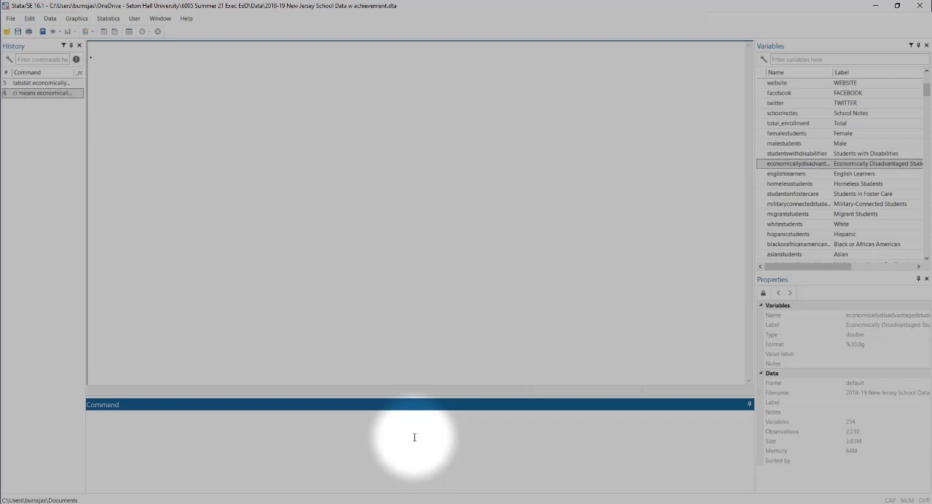
text(tabstat)
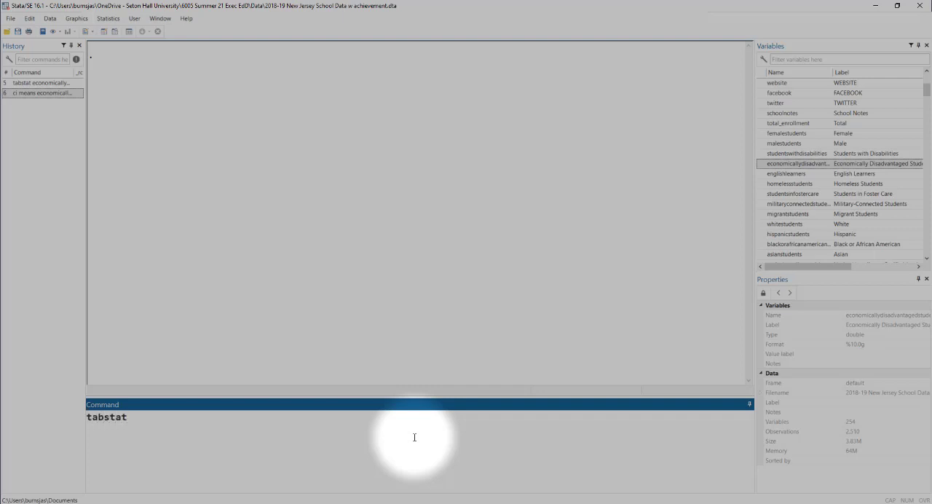
click(769, 164)
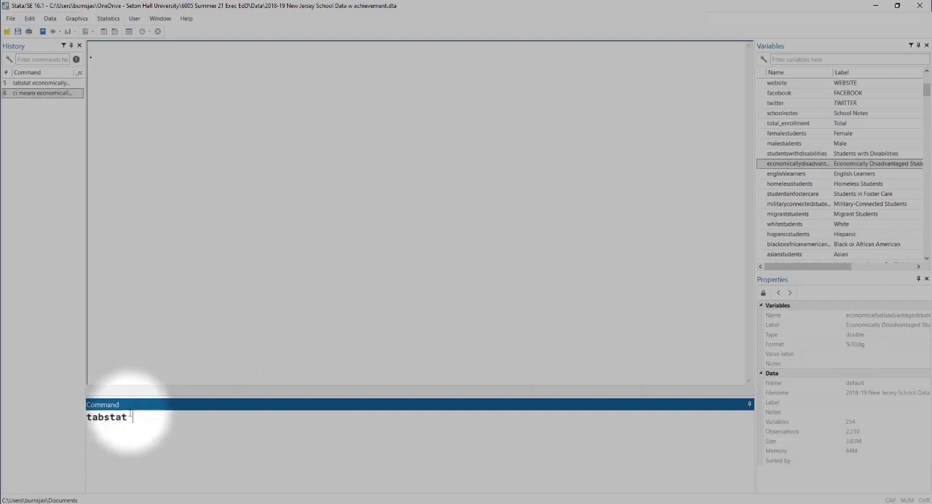
click(762, 165)
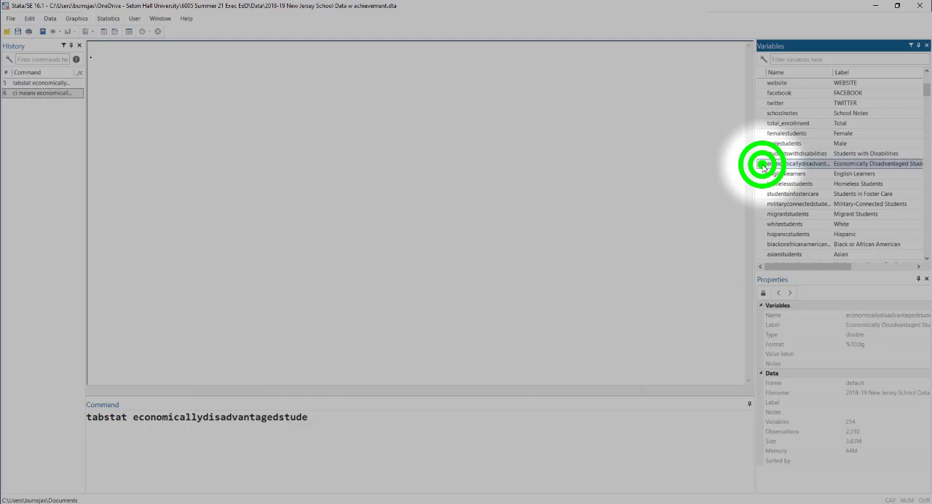
Add the option stats(n mean sd semean) to the tabstat command and run it
click(341, 416)
text(,)
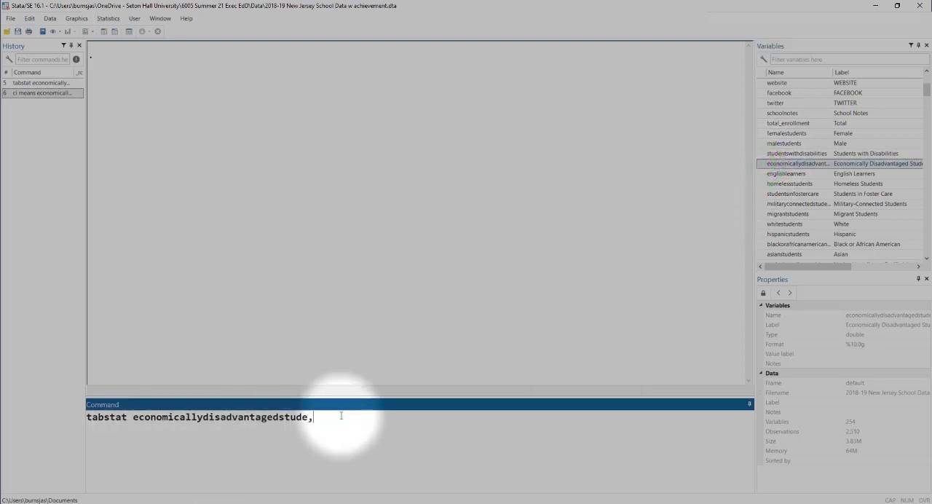
text( stats()
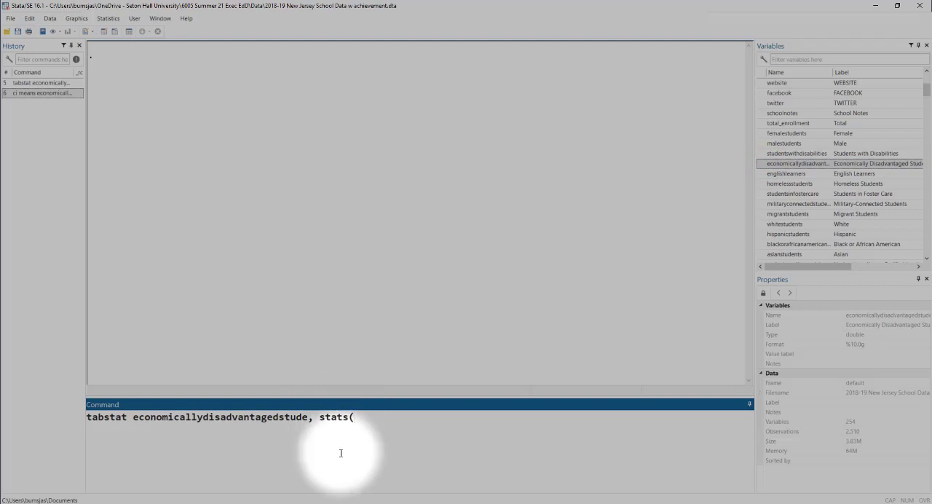
text(n mean sd semean))
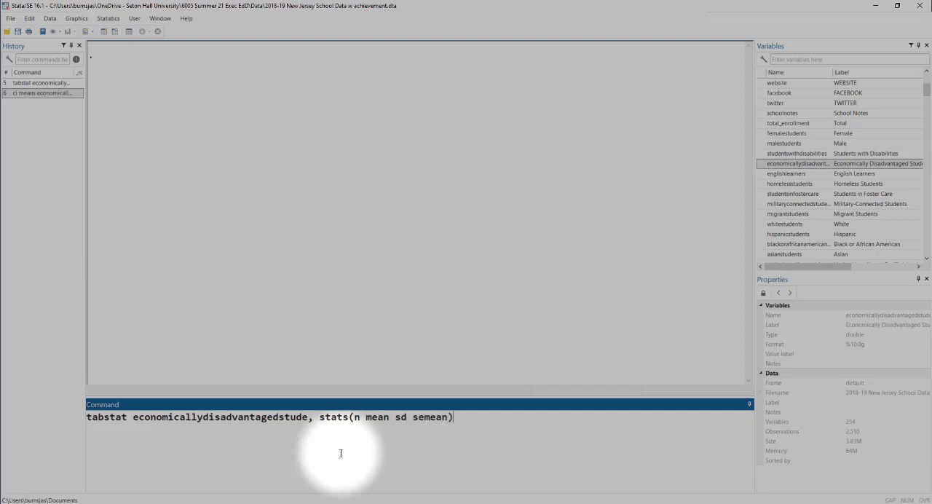
key(Return)
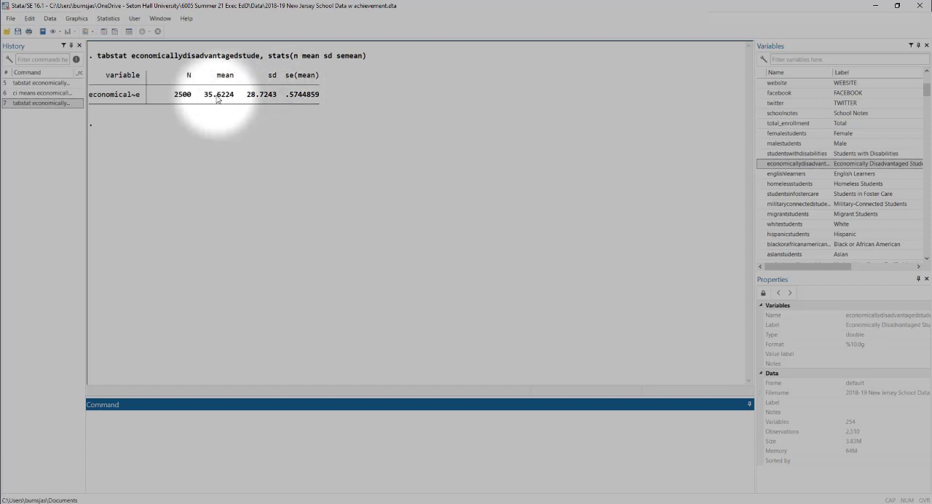
Recall the earlier command ci means economicallydisadvantagedstude and run it to get the confidence interval of the mean
click(52, 94)
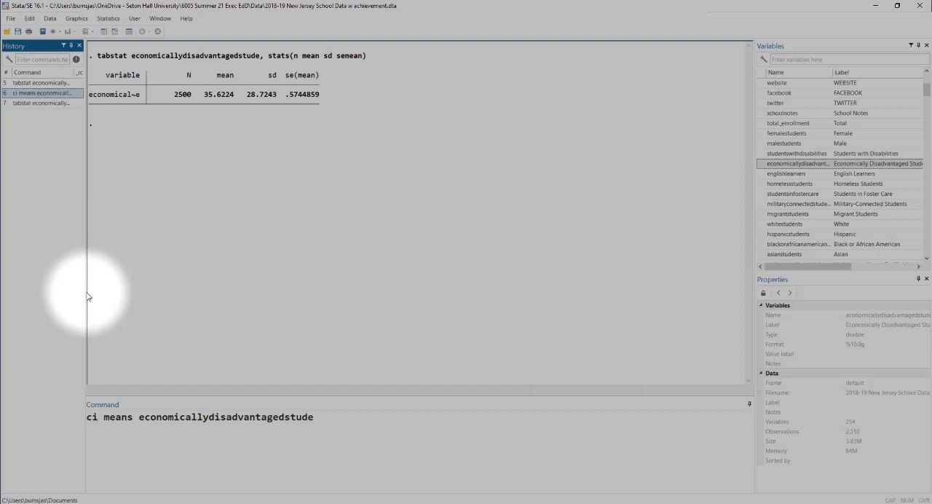
double_click(92, 417)
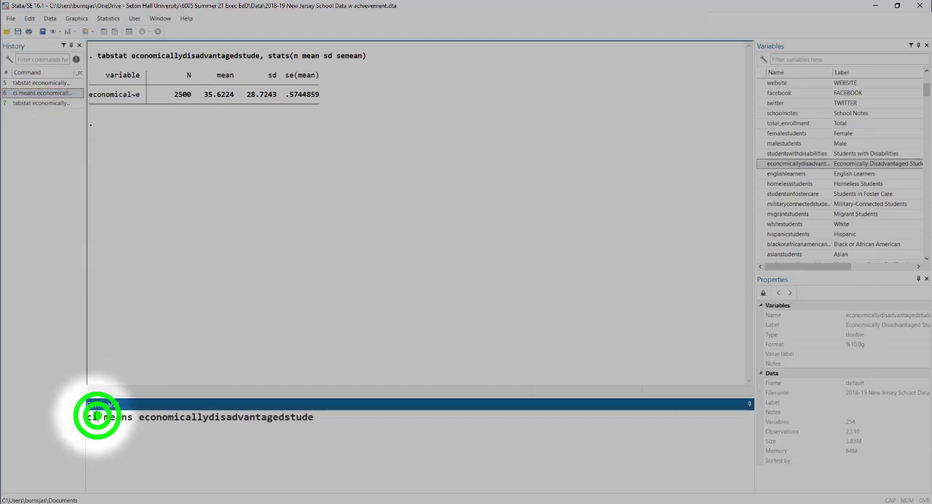
click(113, 415)
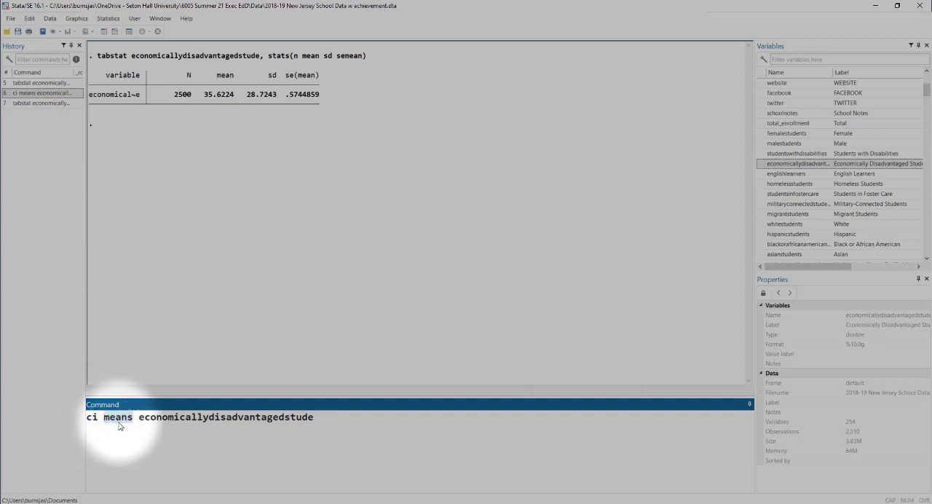
double_click(223, 416)
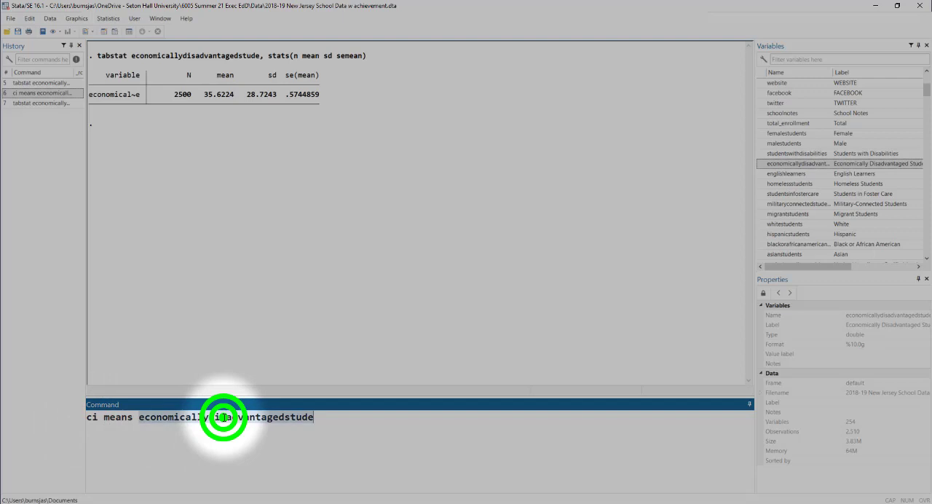
click(360, 420)
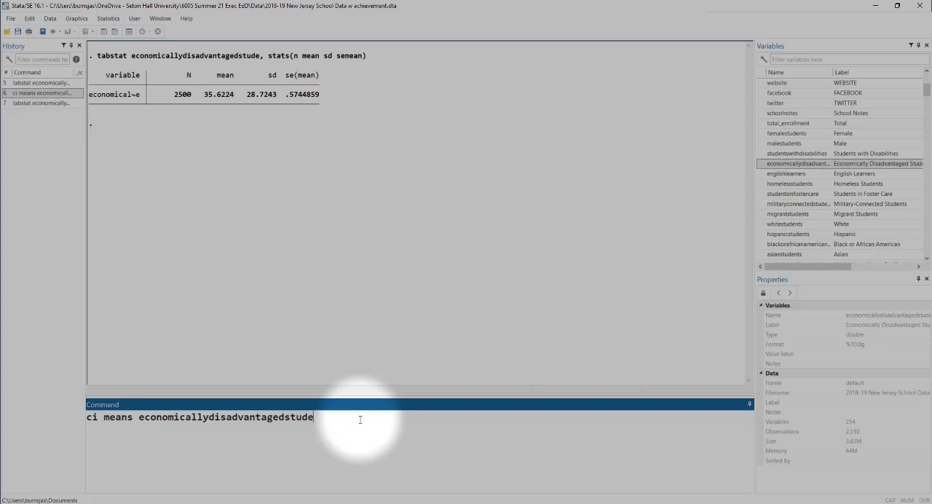
key(Return)
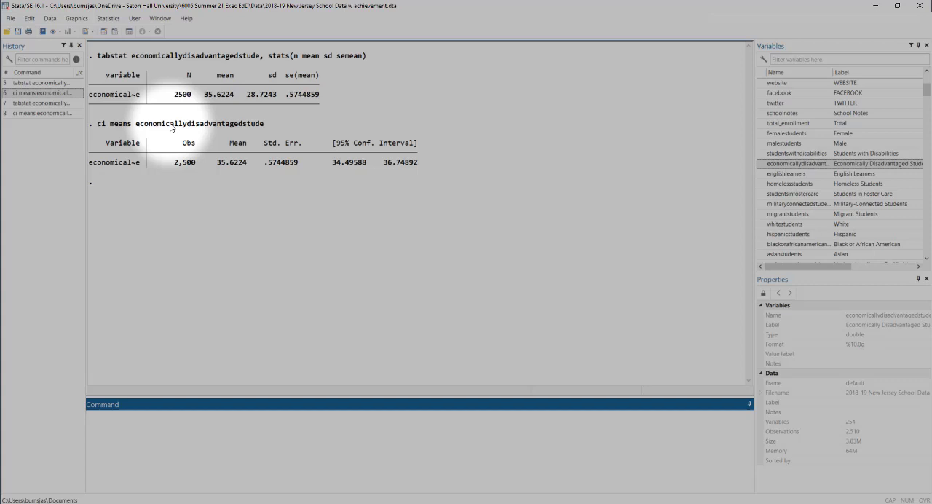
Recall the ci means economicallydisadvantagedstude command and append an if qualifier to it
click(31, 114)
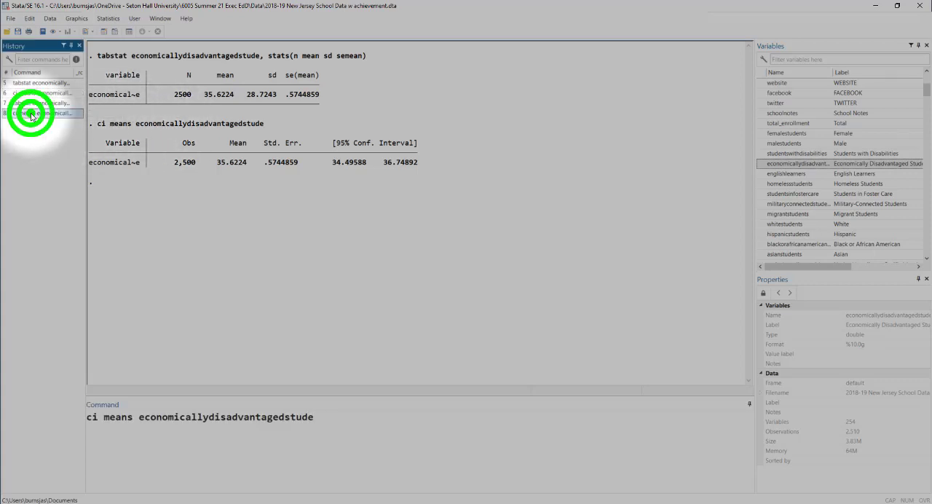
click(341, 421)
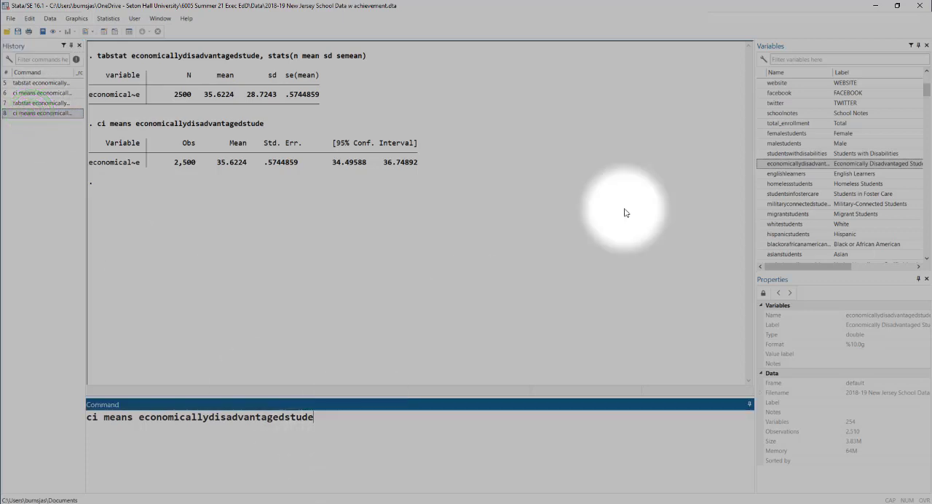
click(926, 95)
drag(927, 95, 926, 82)
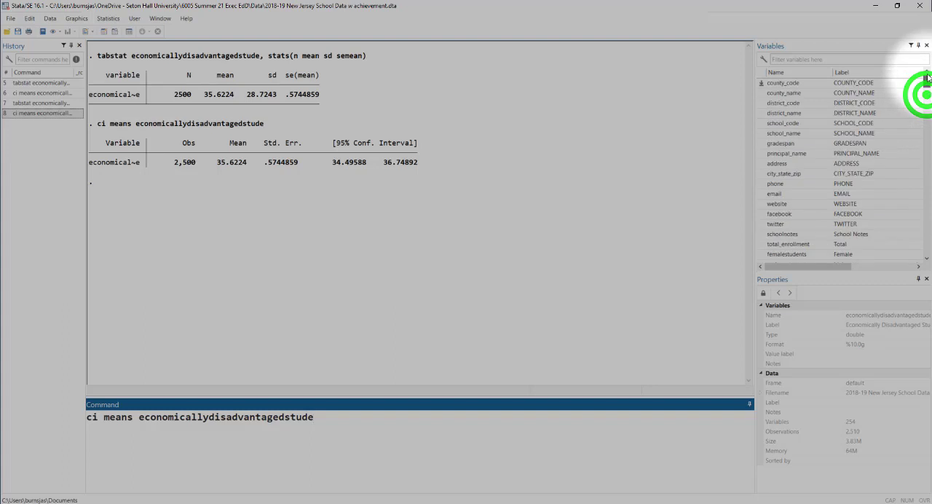
click(389, 414)
text(if)
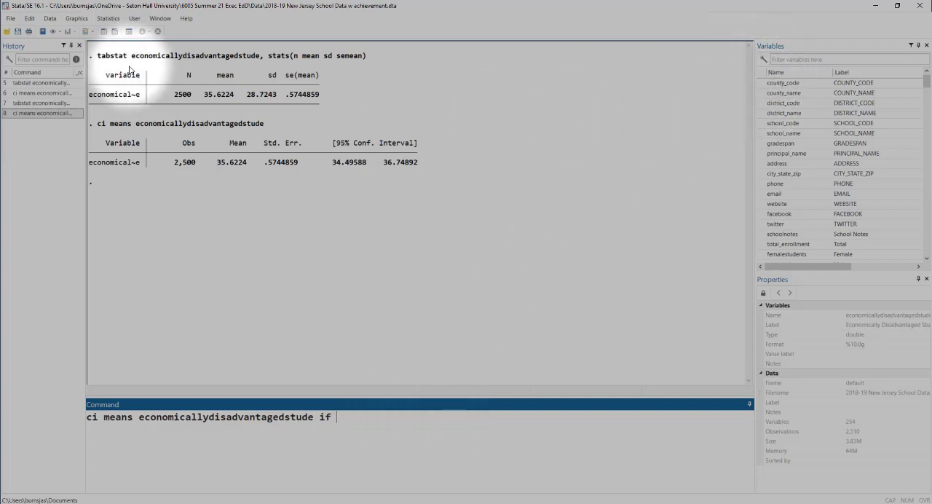
Check the county name values in the data browser, complete the qualifier as county_name == "Atlantic", and run the command
click(115, 33)
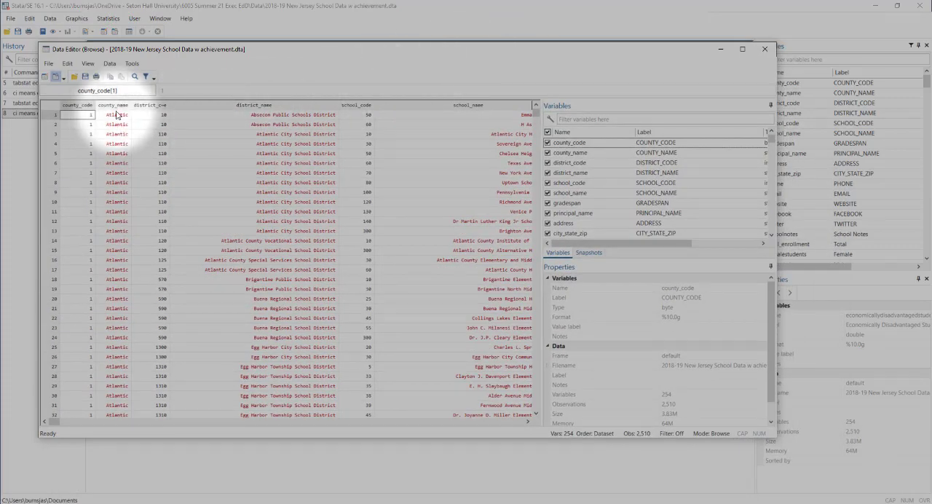
click(765, 48)
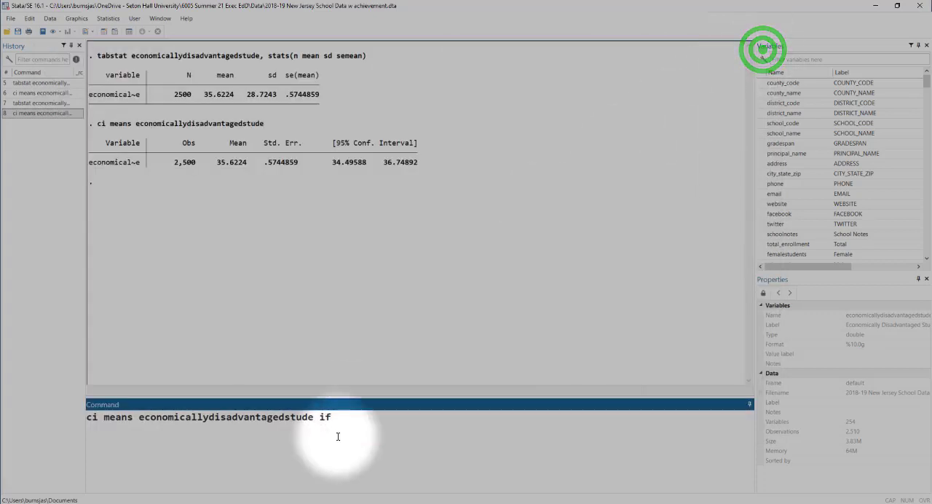
click(356, 417)
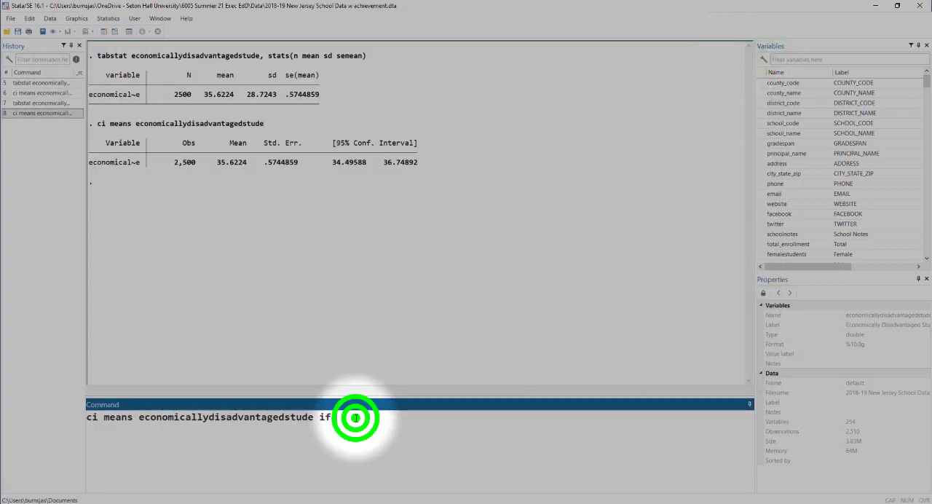
double_click(761, 93)
click(493, 433)
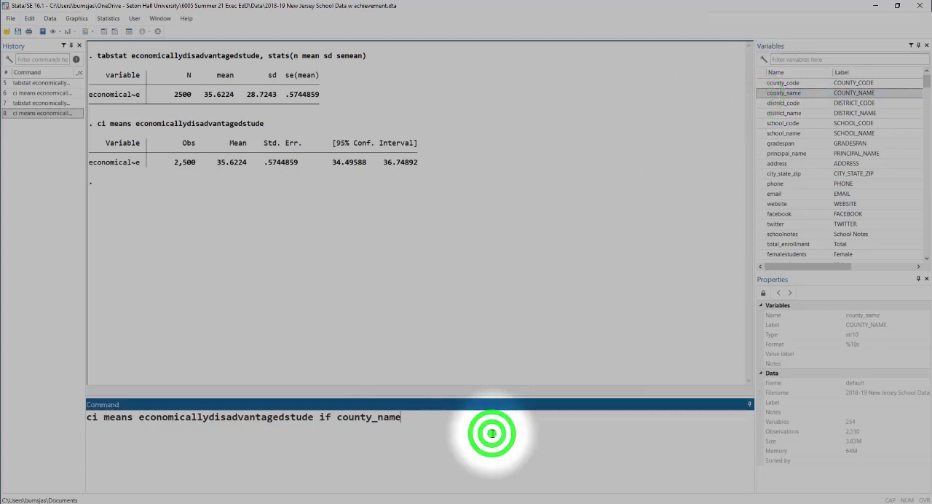
text(== "Atlant)
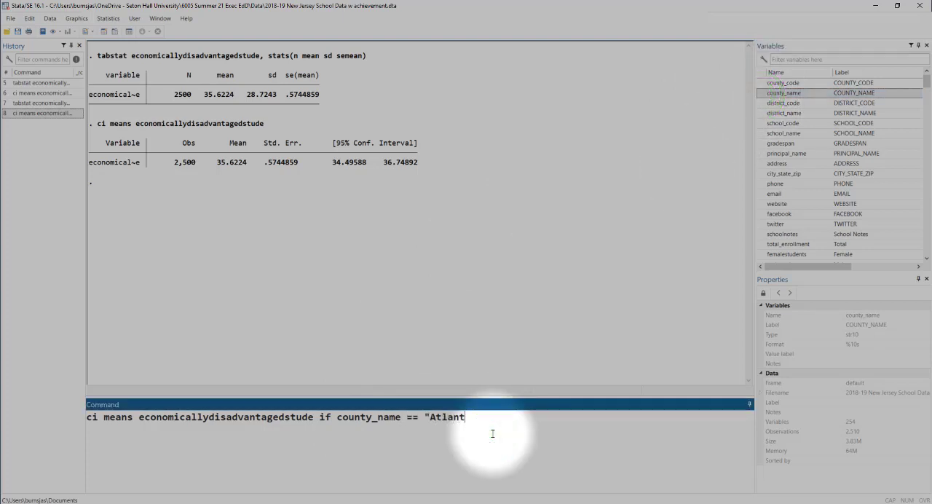
text(ic")
key(Return)
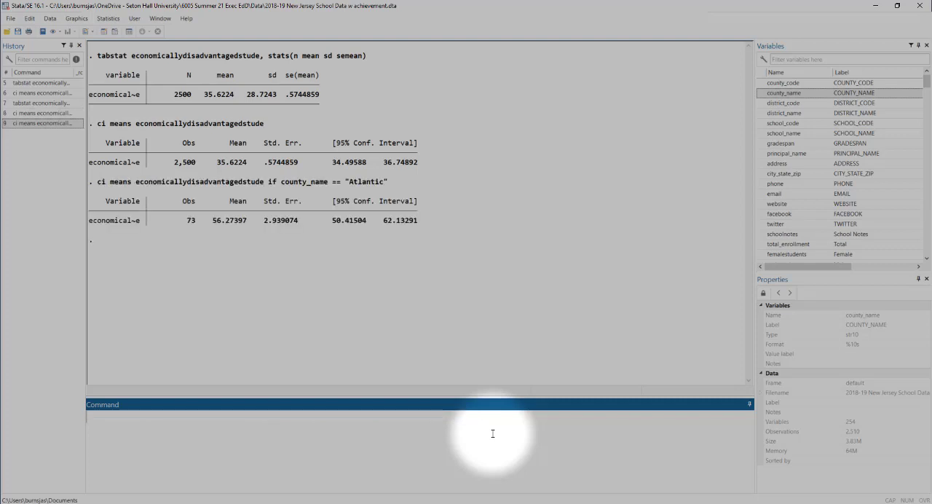